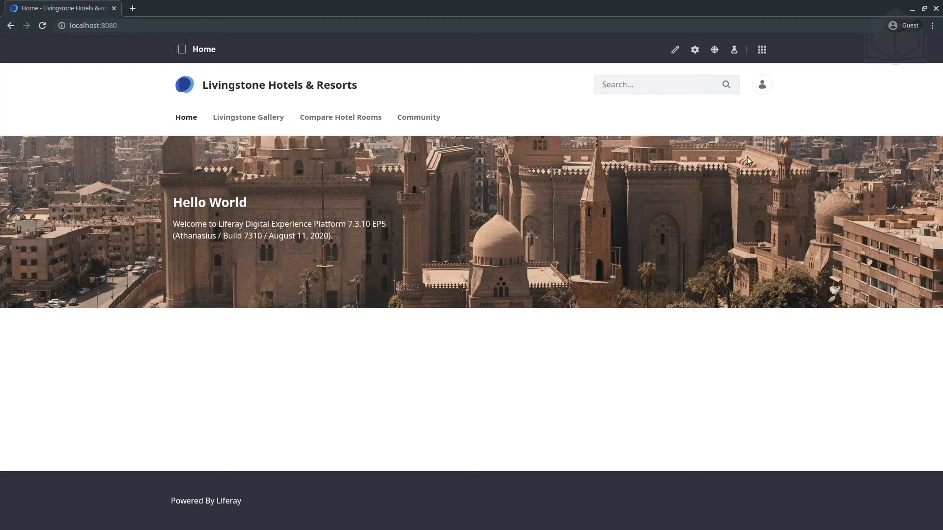
# Check which user account is signed in.
pyautogui.click(761, 87)
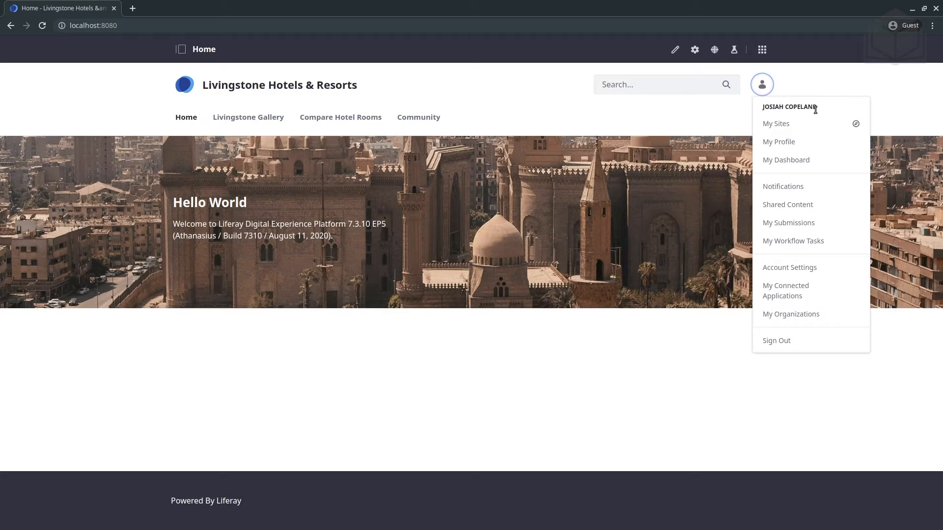
pyautogui.click(655, 122)
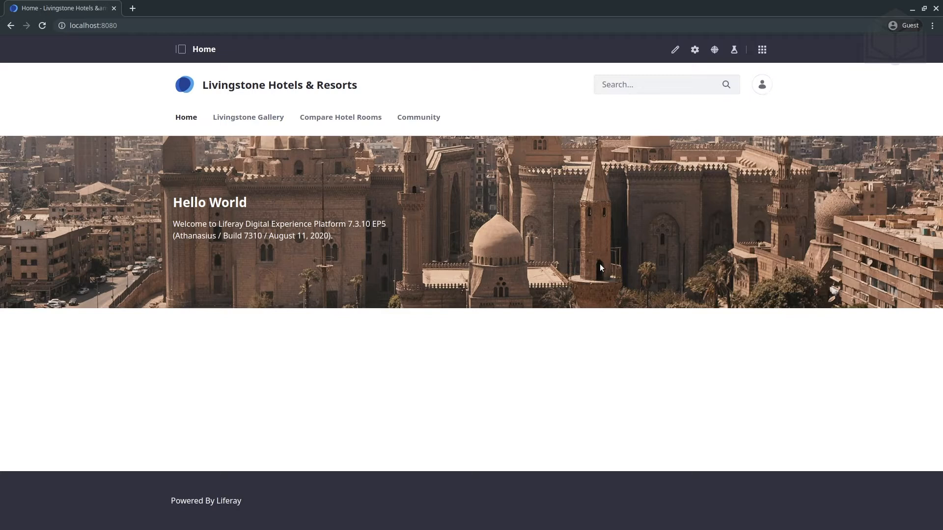
# Assign the Single Approver workflow to the Web Content Article asset type in the site's workflow configuration and save it.
pyautogui.click(181, 52)
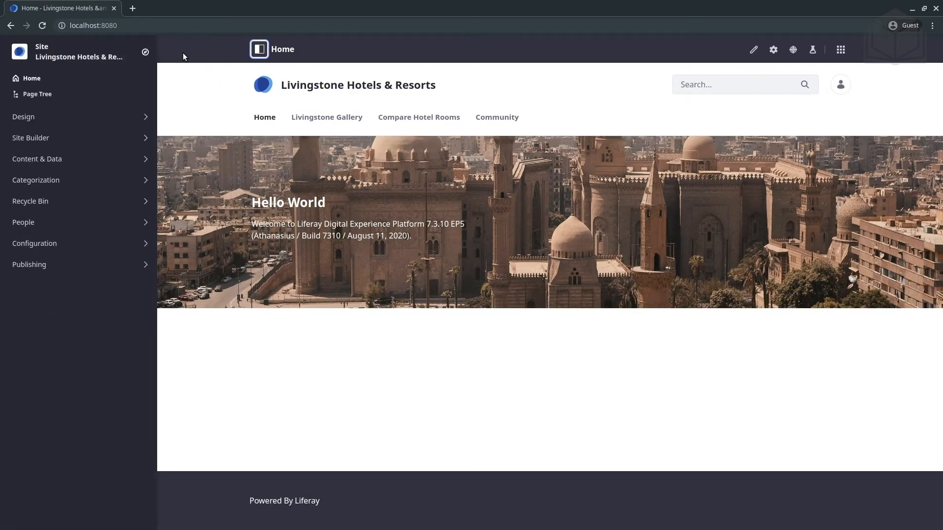
pyautogui.click(45, 244)
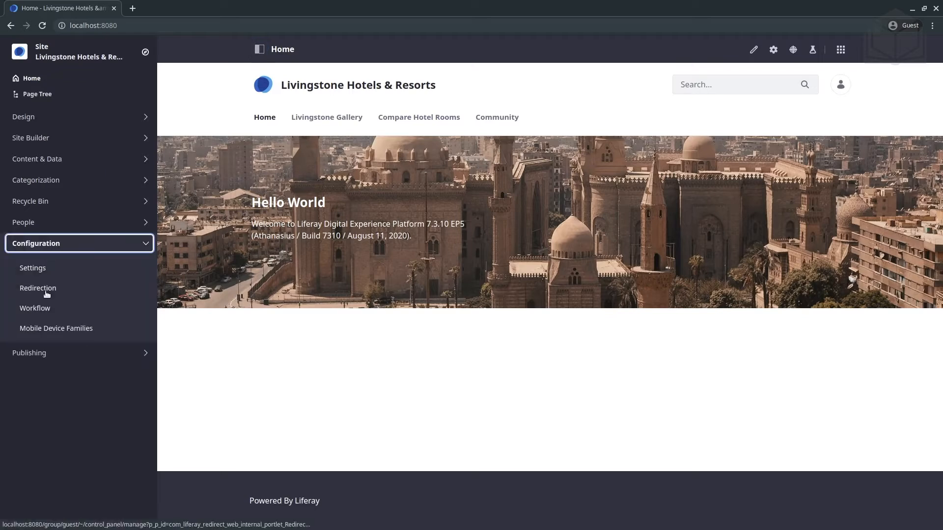
pyautogui.click(43, 308)
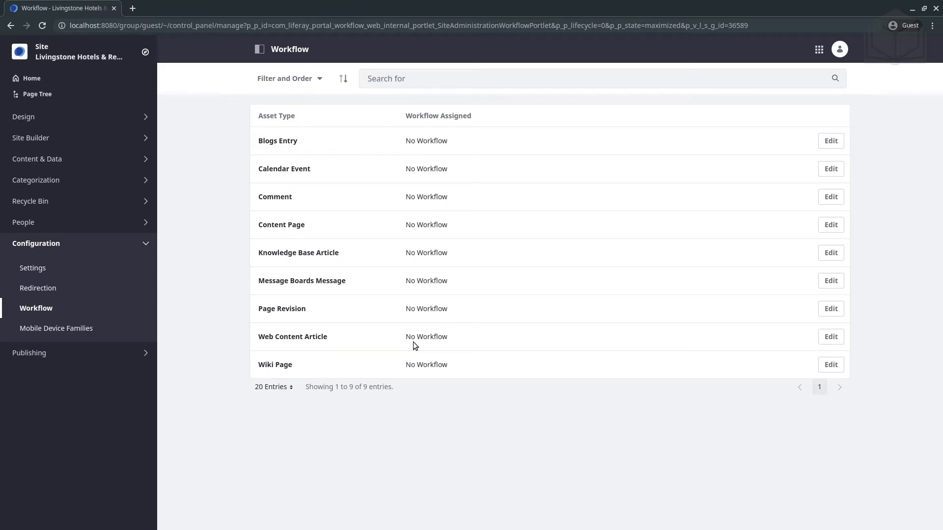
pyautogui.click(831, 337)
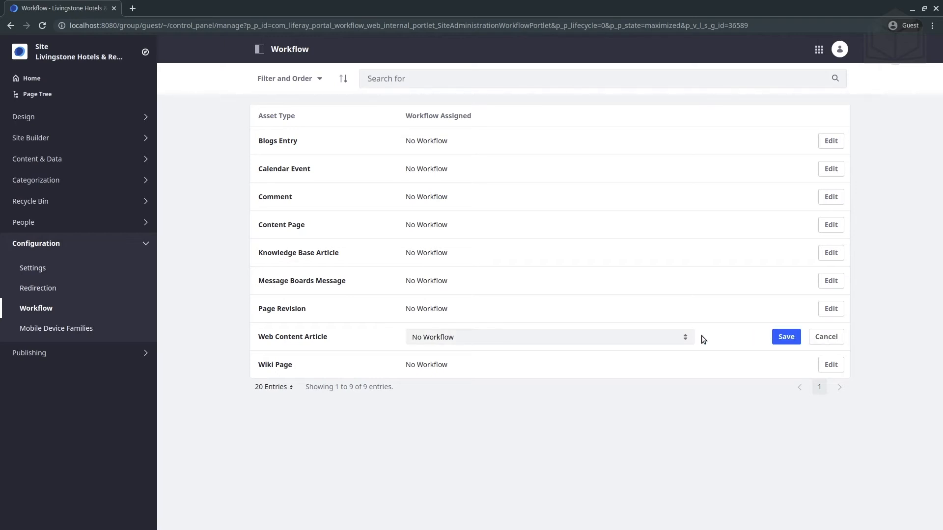
pyautogui.click(666, 340)
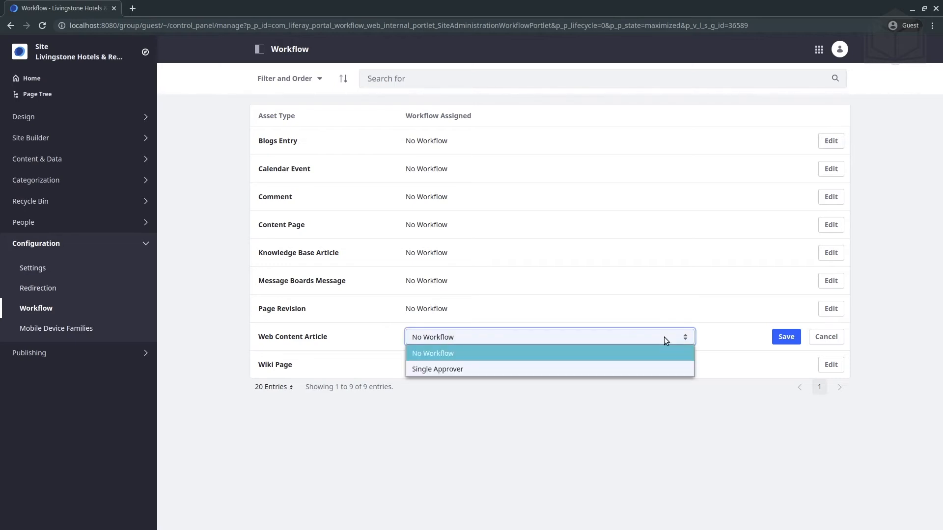
pyautogui.click(588, 367)
pyautogui.click(784, 338)
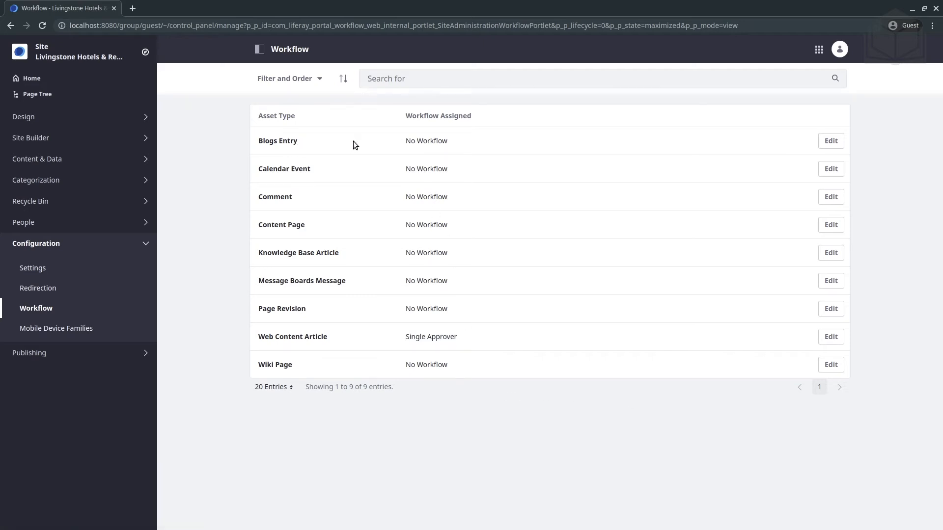
# Assign the Single Approver workflow to the Blogs Entry asset type and save it.
pyautogui.click(831, 142)
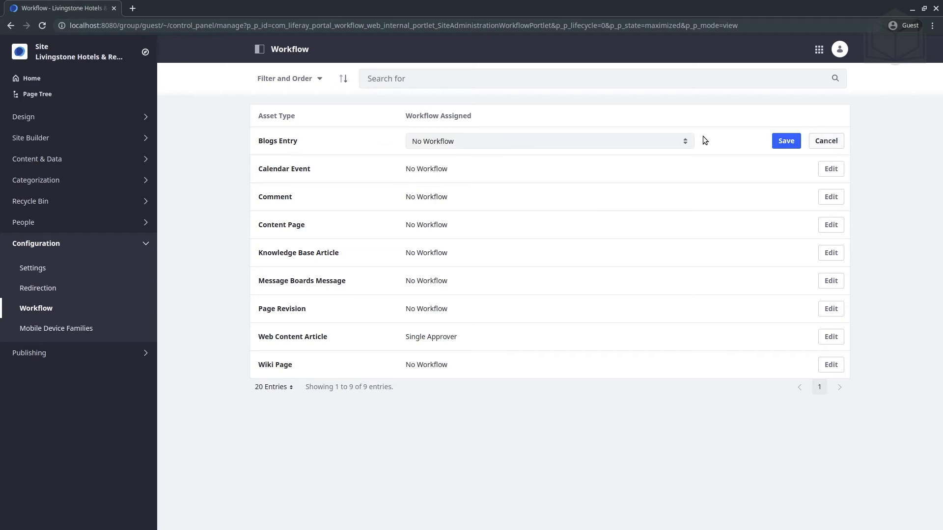
pyautogui.click(663, 141)
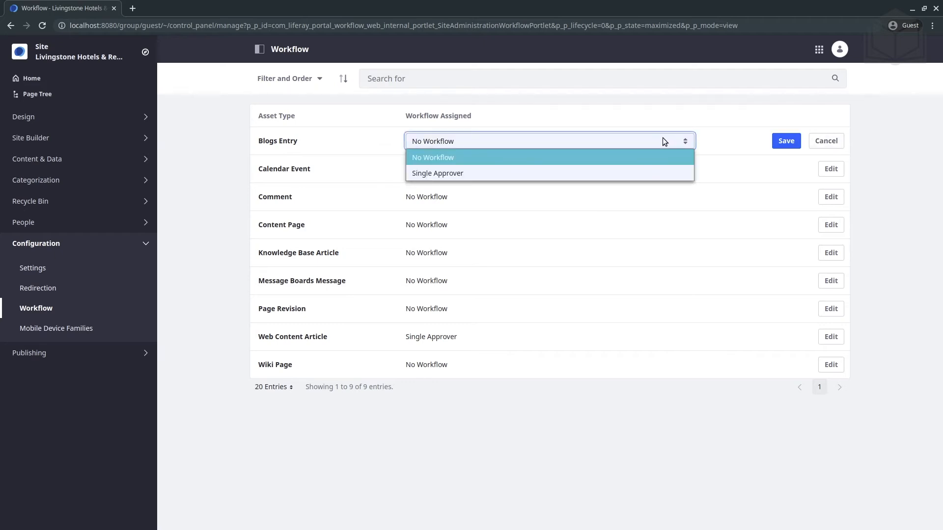
pyautogui.click(635, 174)
pyautogui.click(786, 141)
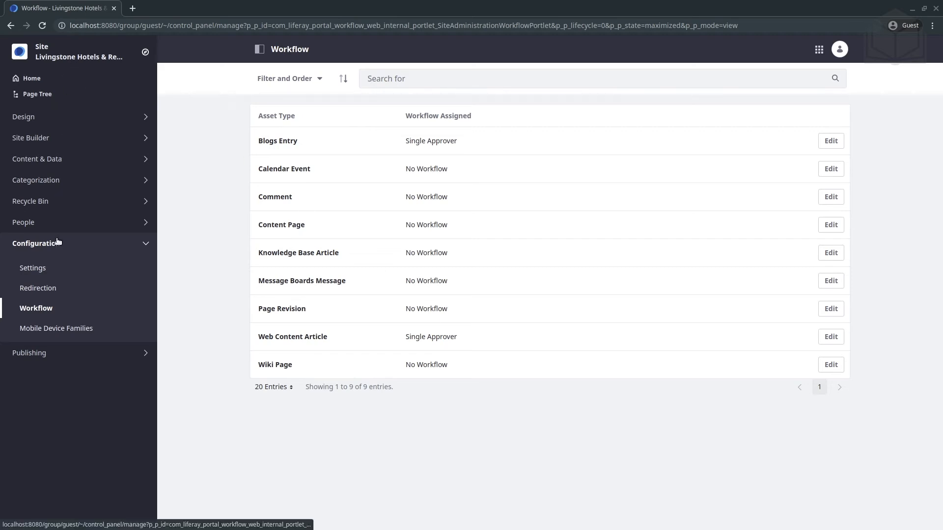
# Open the site's Documents and Media library.
pyautogui.click(67, 157)
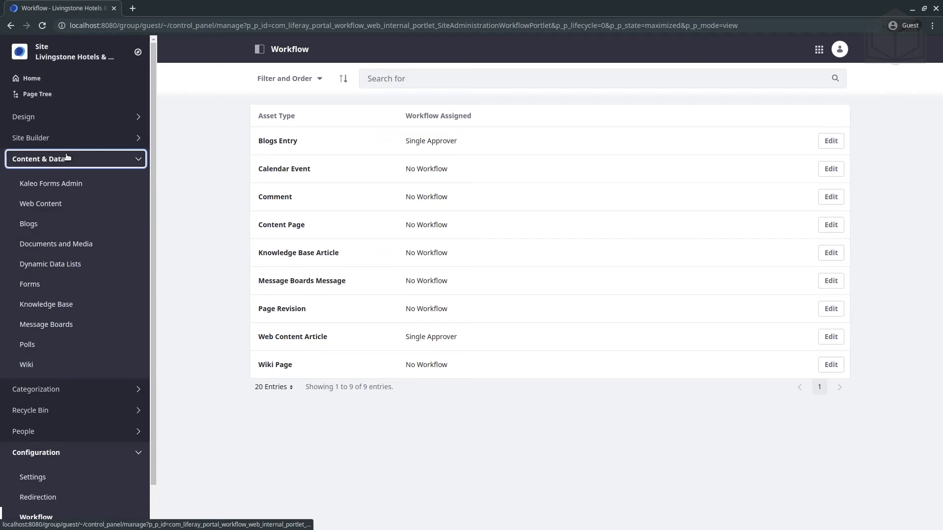
pyautogui.click(52, 245)
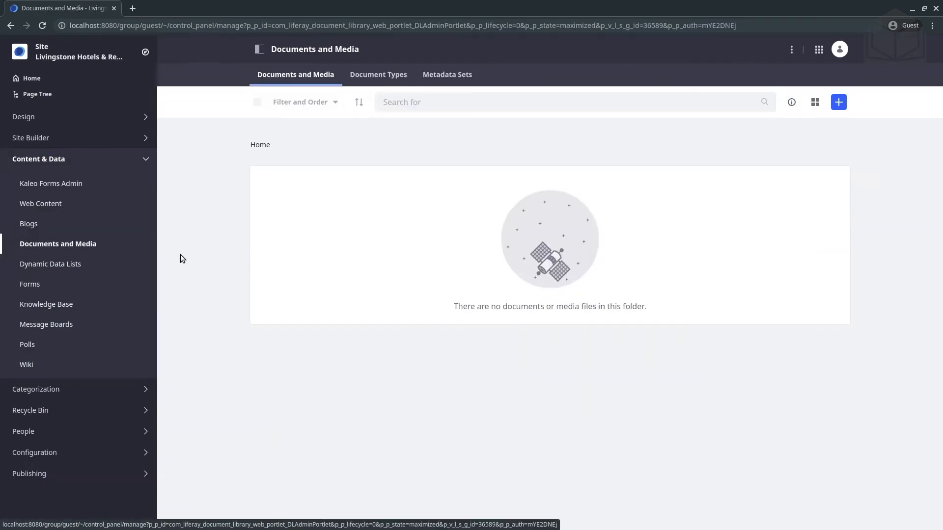
# Try to create a folder named Human Resources at the Home level of Documents and Media.
pyautogui.click(839, 104)
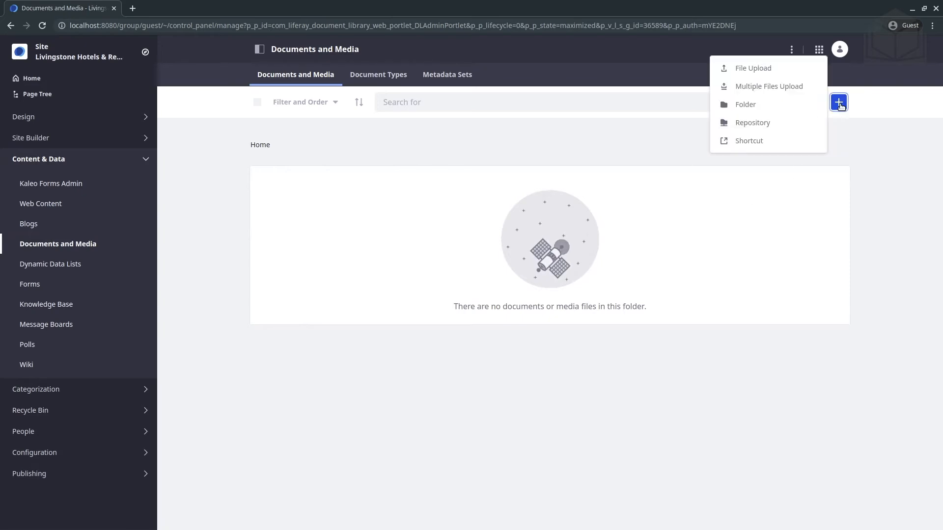
pyautogui.click(794, 108)
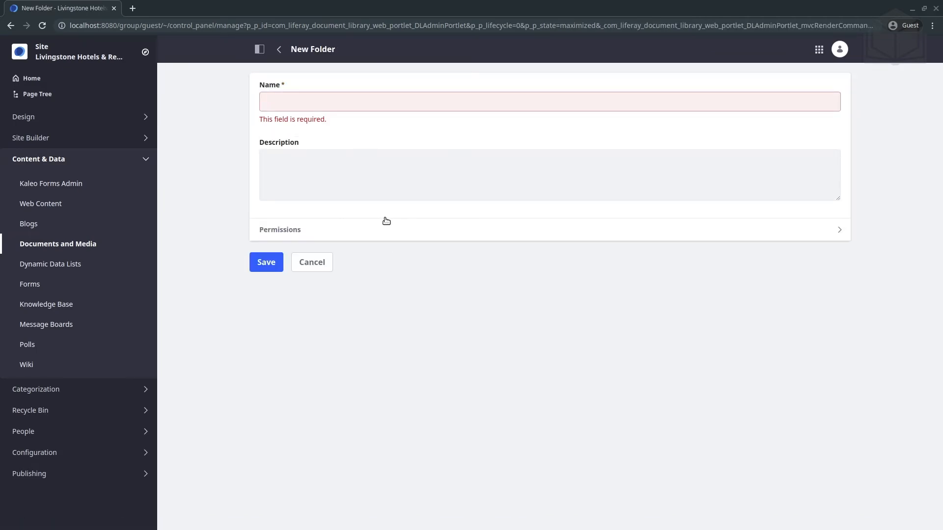
pyautogui.click(337, 109)
pyautogui.write('Human Resources')
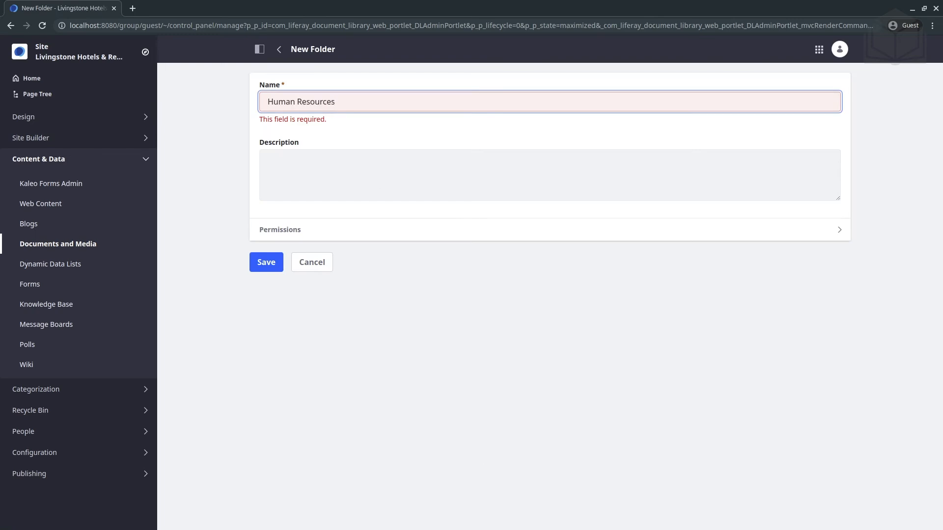
pyautogui.click(266, 253)
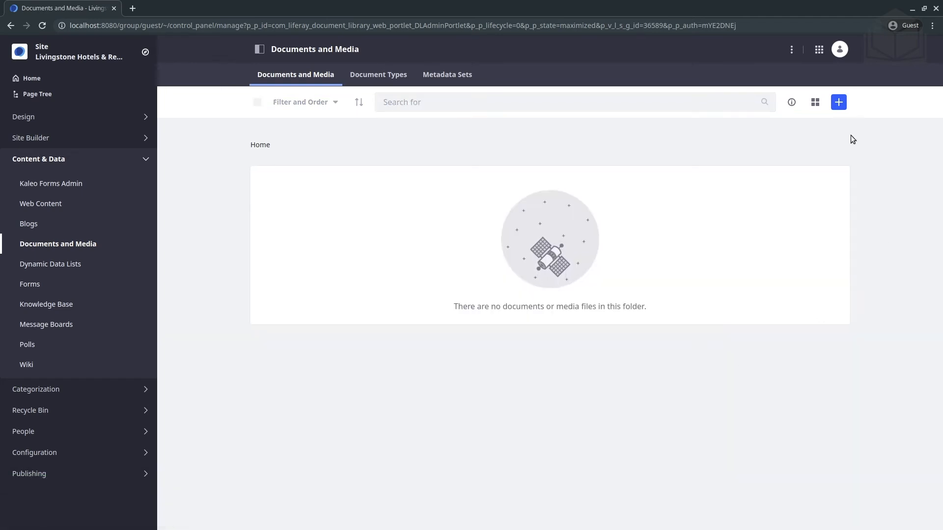
# Create a folder named Human Resources in the Home folder of Documents and Media.
pyautogui.click(842, 107)
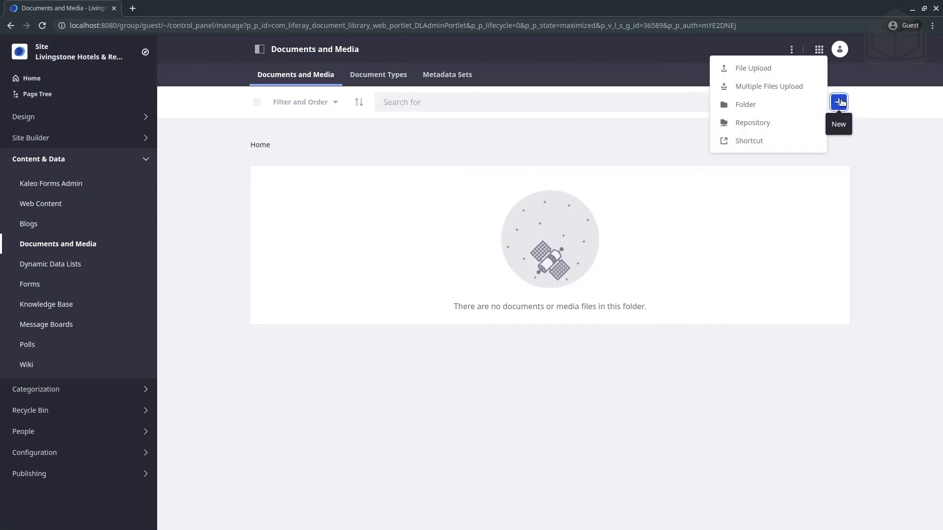
pyautogui.click(777, 110)
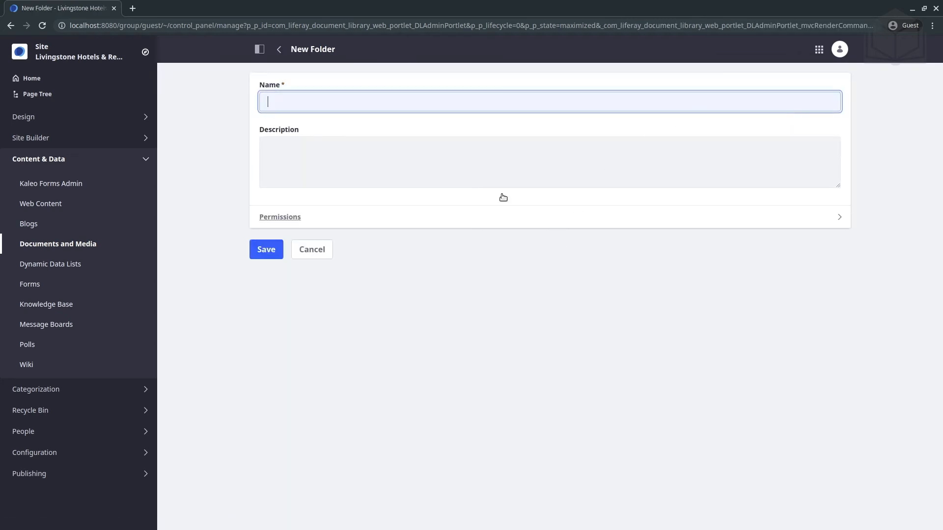
pyautogui.write('Human Resources')
pyautogui.click(256, 251)
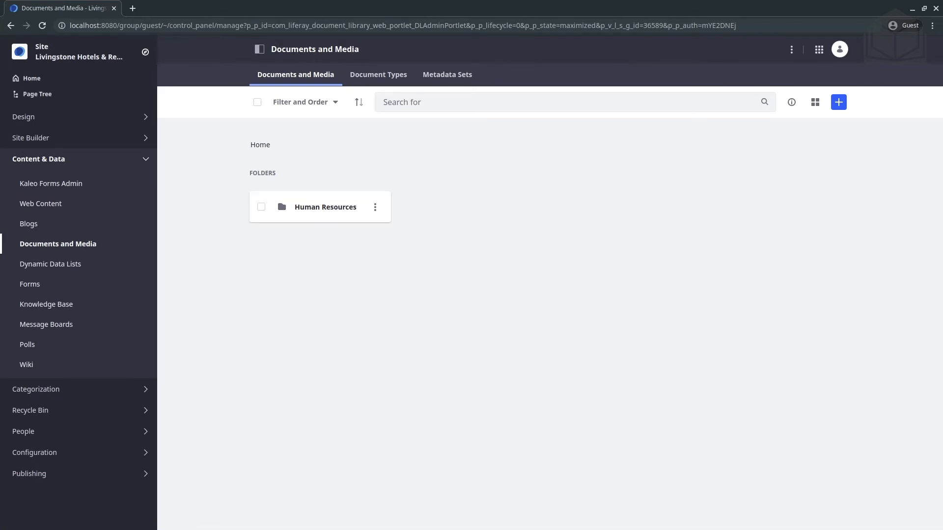
# Create a subfolder named Employee Profiles inside the Human Resources folder.
pyautogui.click(325, 208)
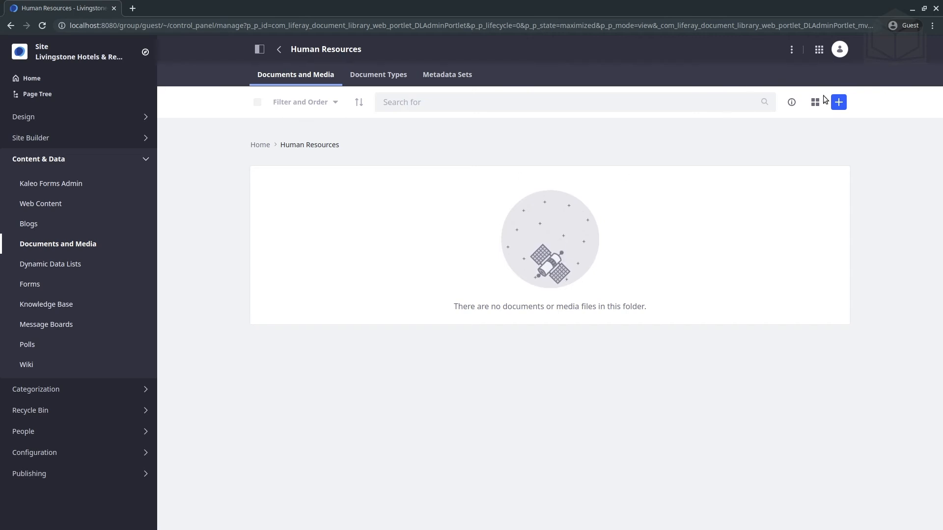
pyautogui.click(839, 102)
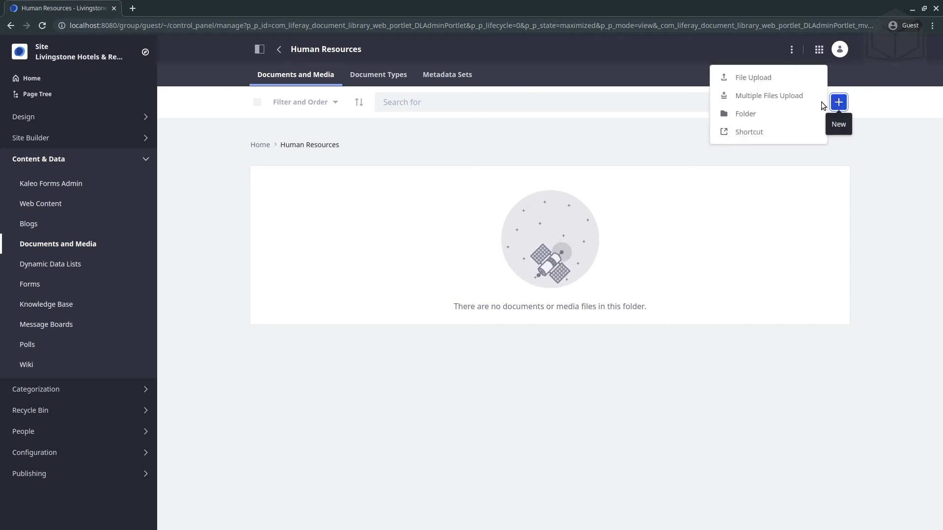
pyautogui.click(754, 119)
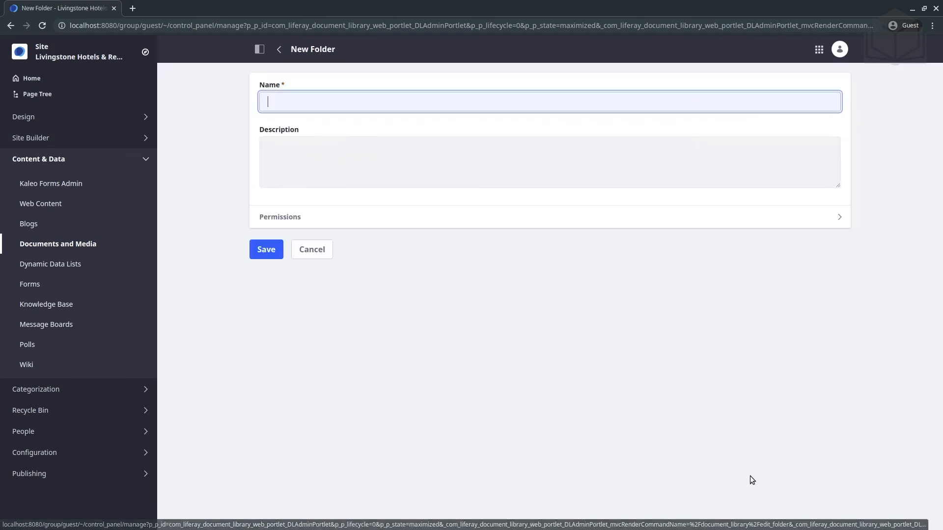
pyautogui.hotkey('alt', 'Tab')
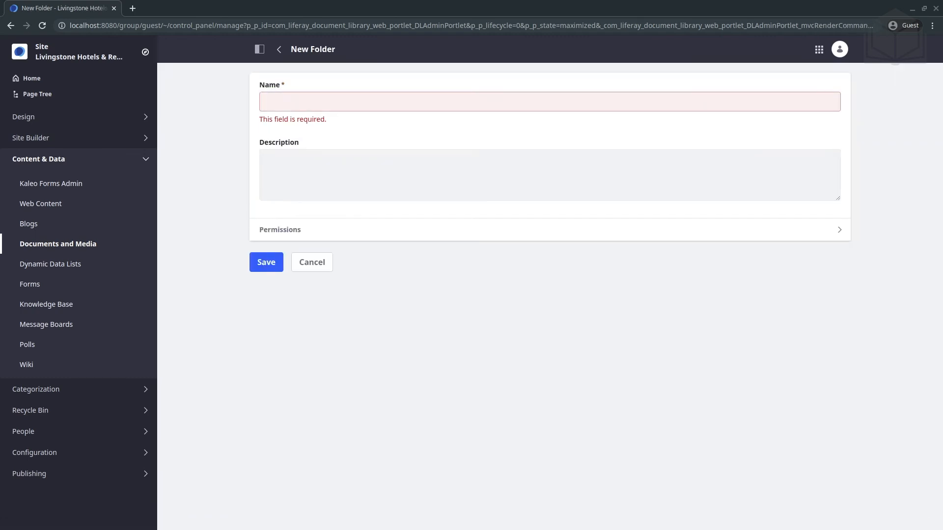
pyautogui.click(391, 105)
pyautogui.write('Employee Profiles')
pyautogui.click(296, 311)
pyautogui.click(255, 255)
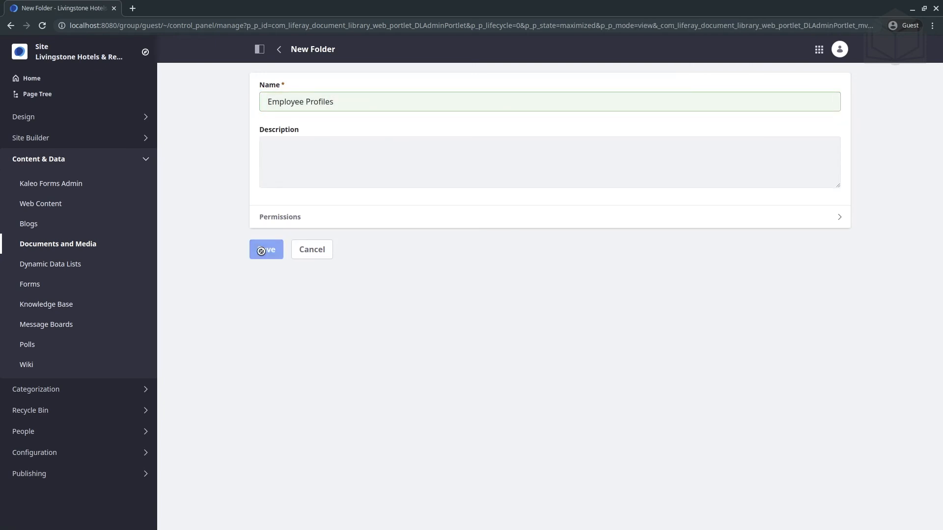
# Add a second subfolder named Tax Forms inside the Human Resources folder.
pyautogui.click(840, 104)
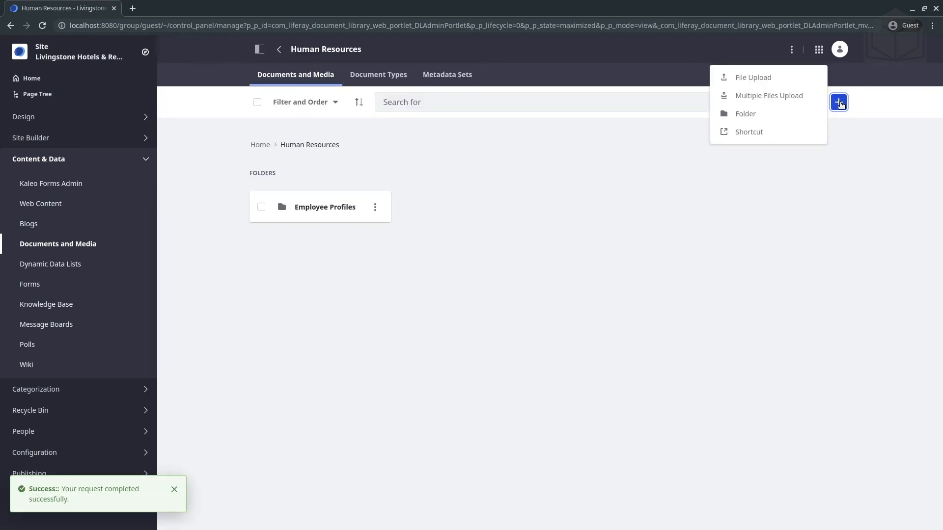
pyautogui.click(785, 110)
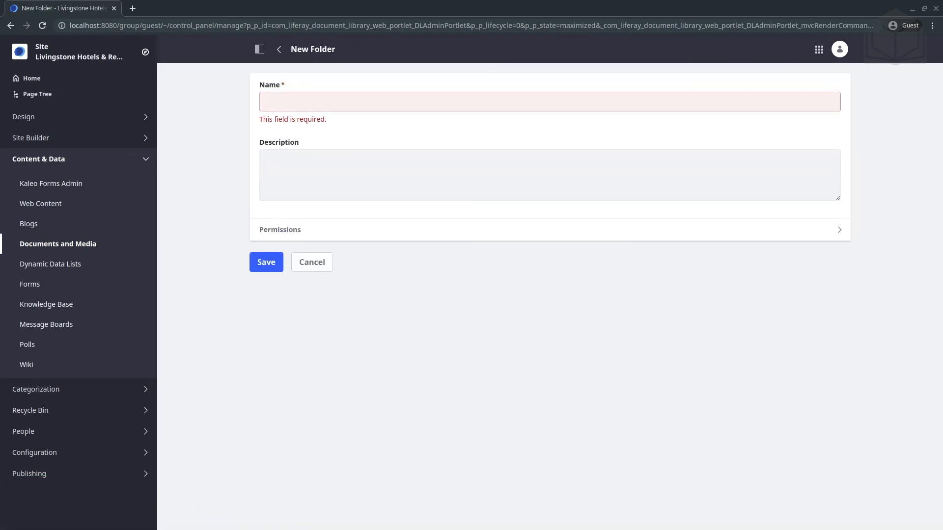
pyautogui.click(382, 107)
pyautogui.write('Tax Forms')
pyautogui.click(266, 263)
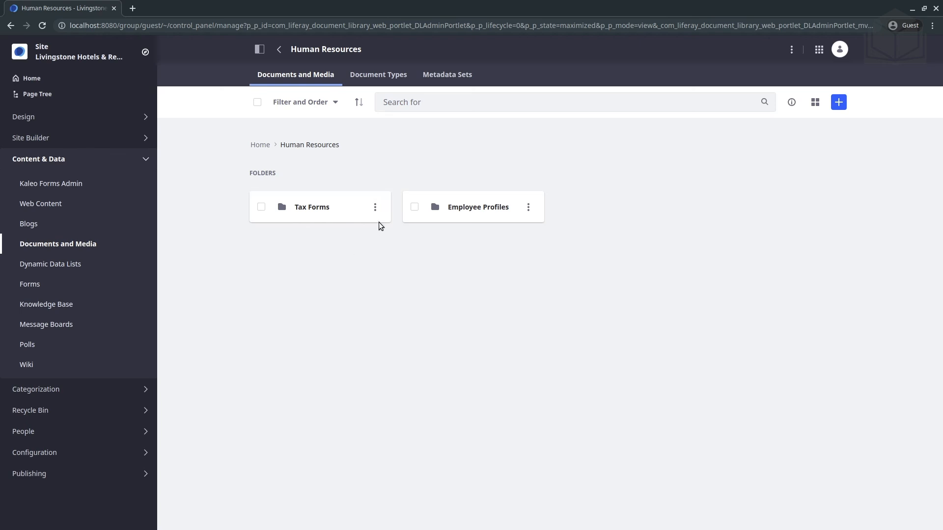
# Edit the Tax Forms folder to use its own default workflow, Single Approver, for all document types, and save it.
pyautogui.click(376, 208)
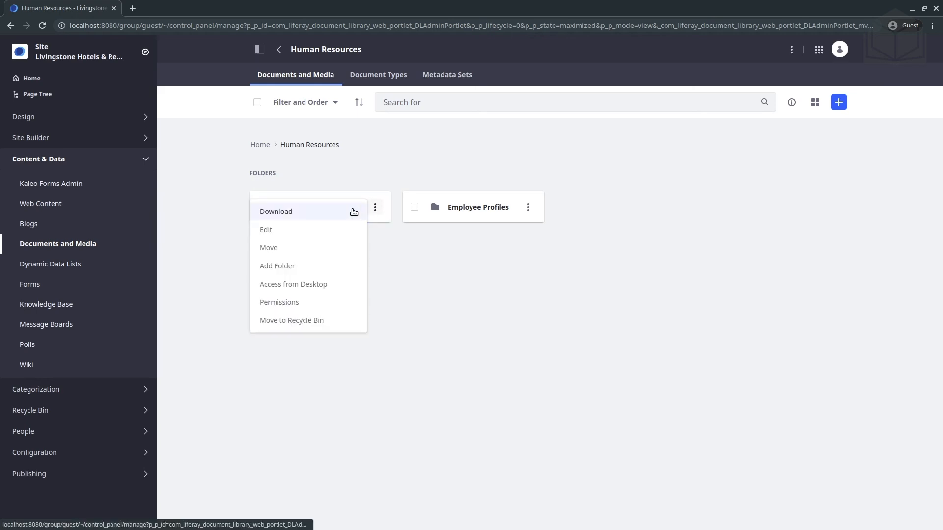
pyautogui.click(311, 231)
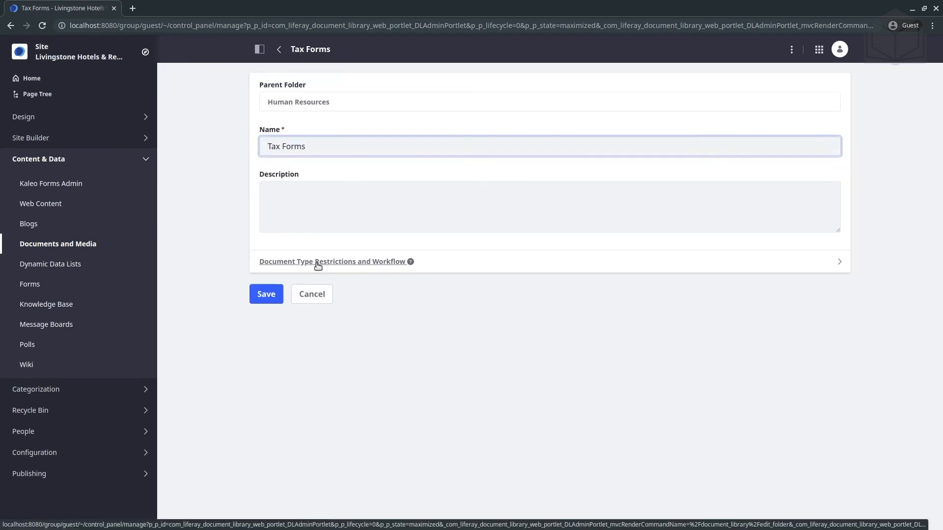
pyautogui.click(318, 263)
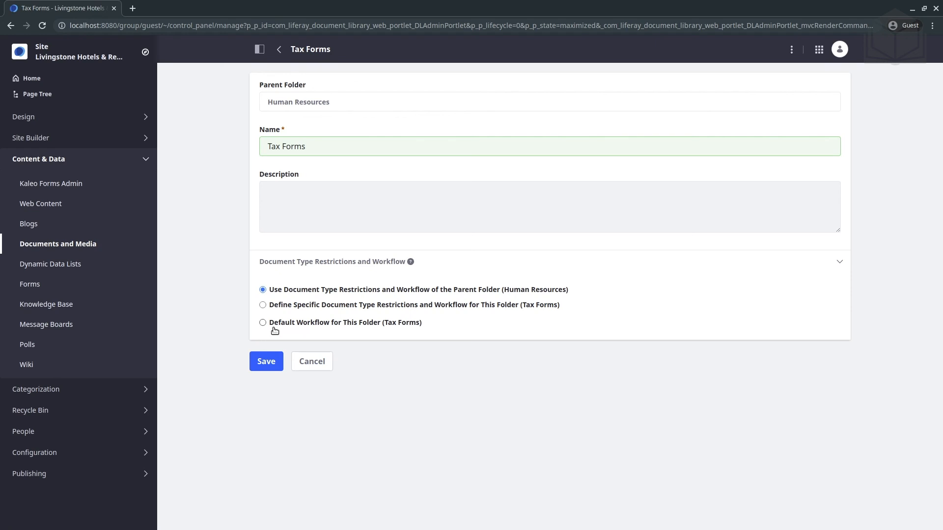
pyautogui.click(370, 324)
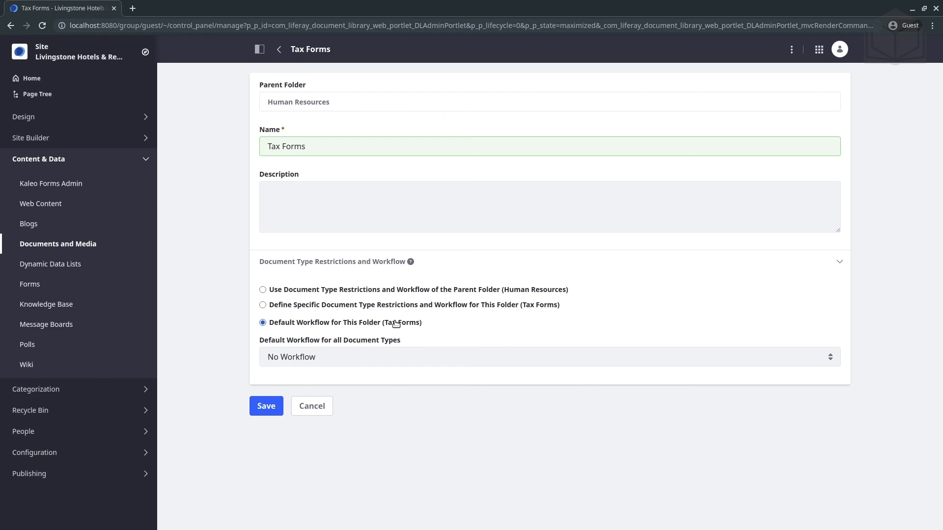
pyautogui.click(380, 355)
pyautogui.click(361, 390)
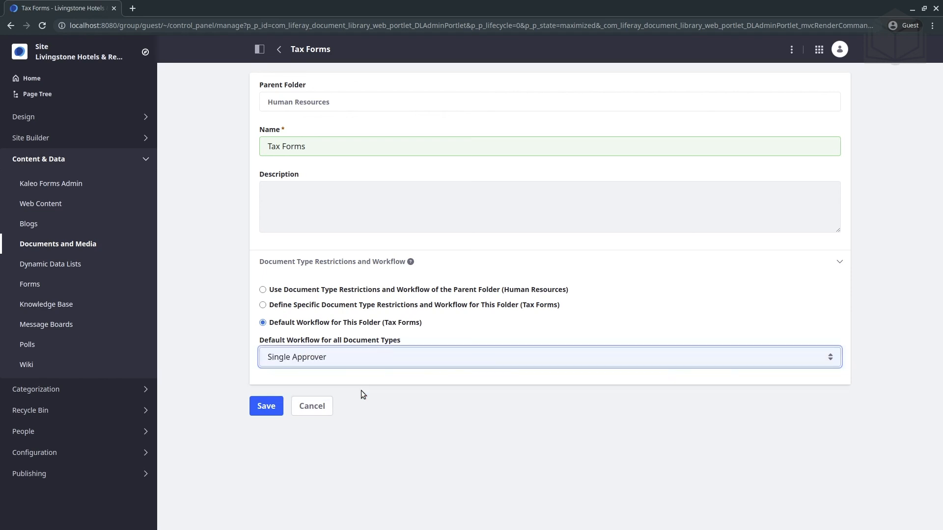
pyautogui.click(269, 406)
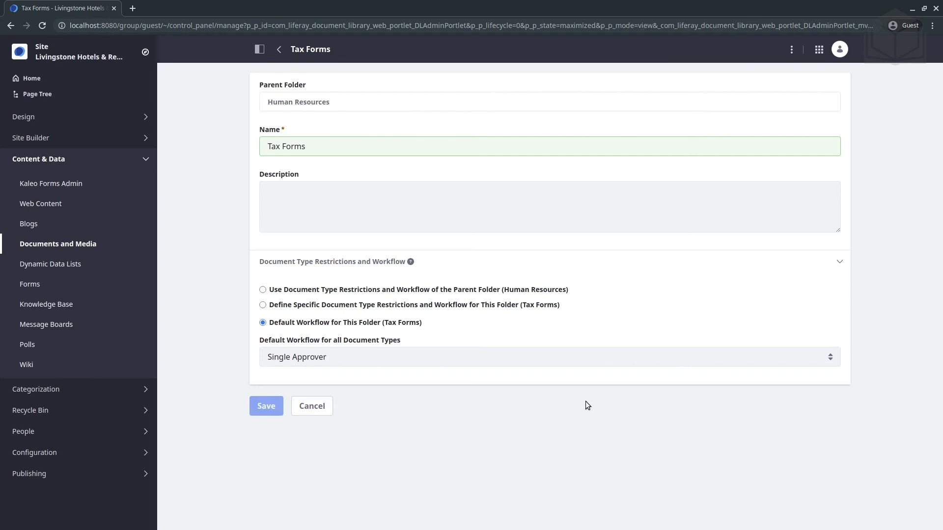